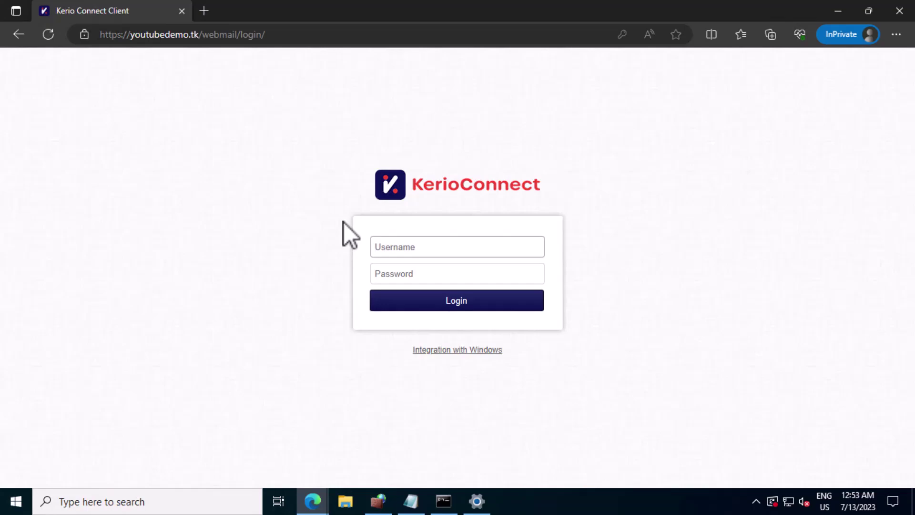
Step: Sign in to the Kerio Connect webmail with the browser's saved username and password
click(431, 244)
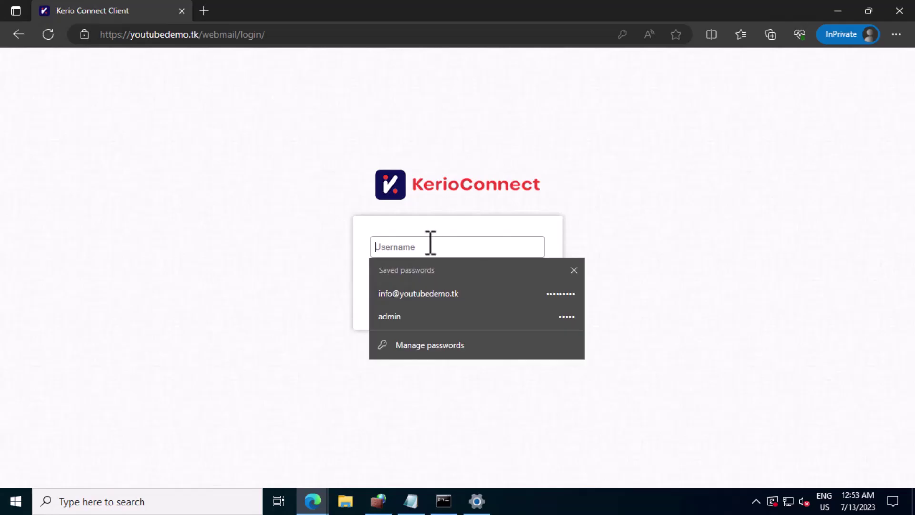
click(439, 292)
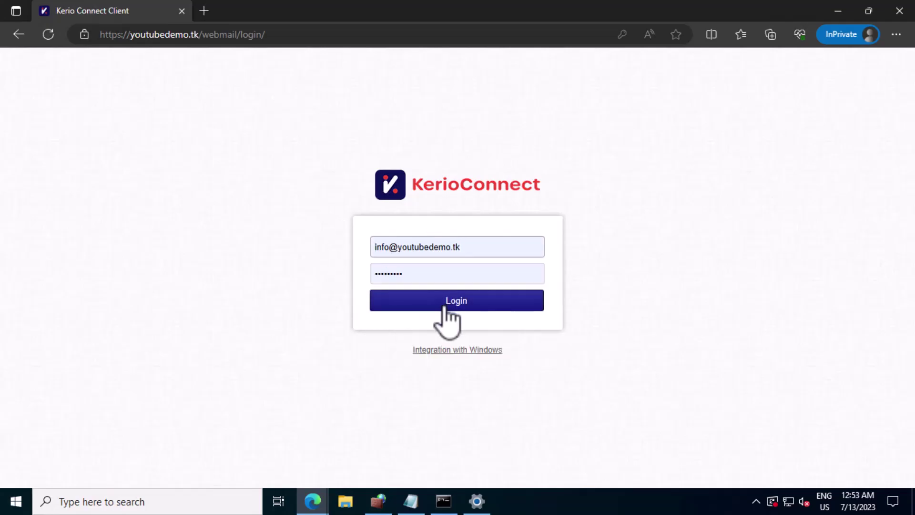
click(446, 307)
scroll(309, 240, down, 1)
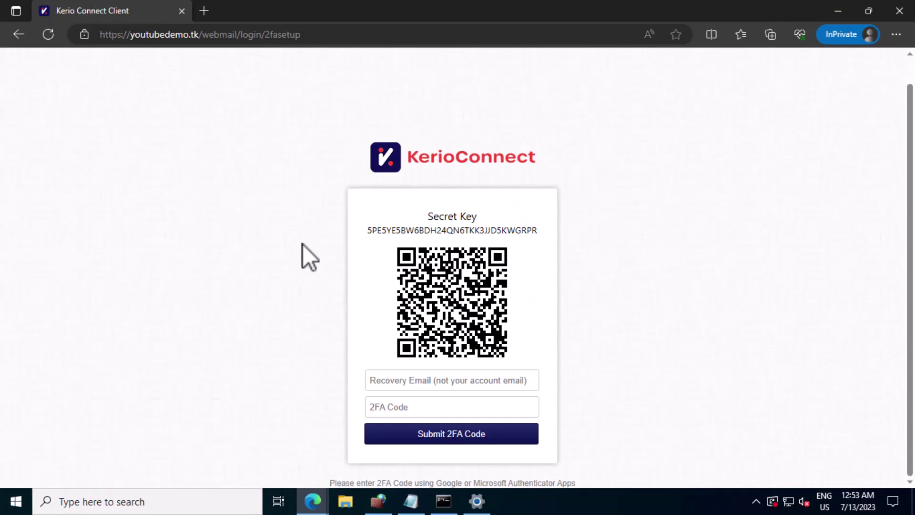
Step: Enter the authenticator's six-digit 2FA code and submit it to finish signing in
click(423, 408)
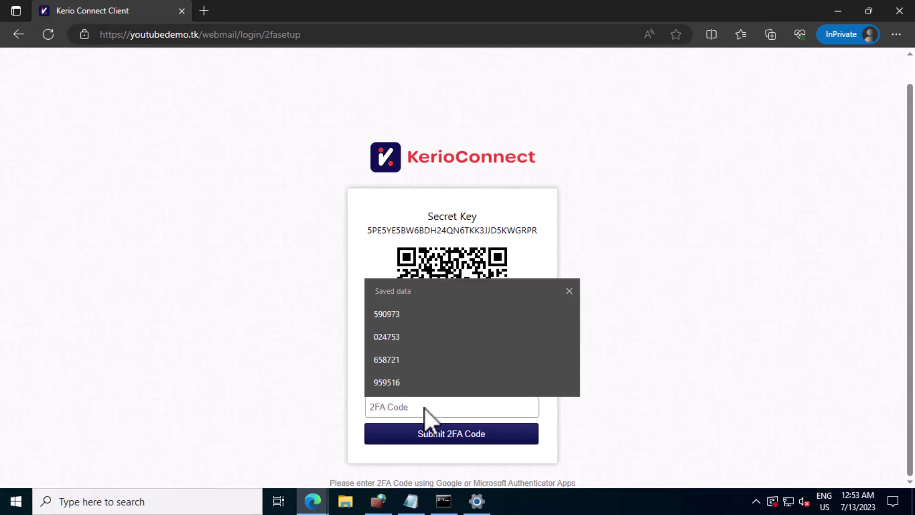
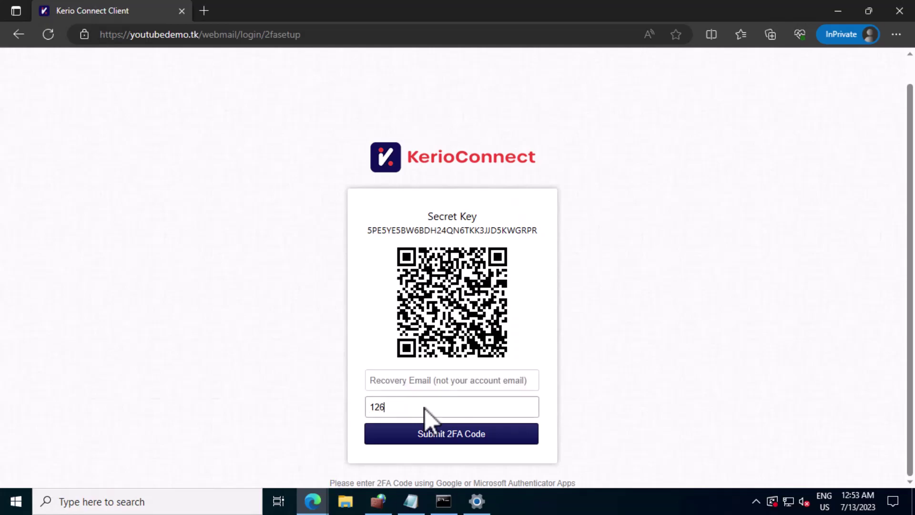
click(407, 431)
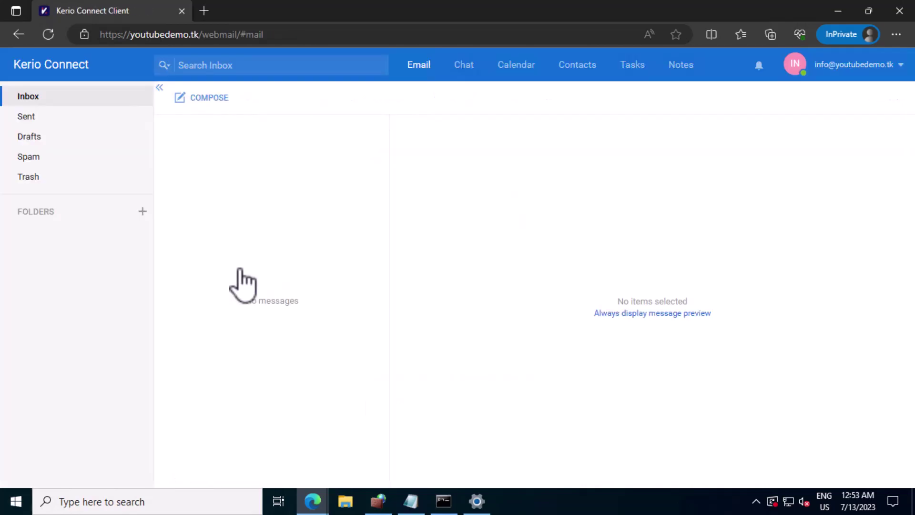
Step: Choose Settings from the account name menu at the top right
click(888, 69)
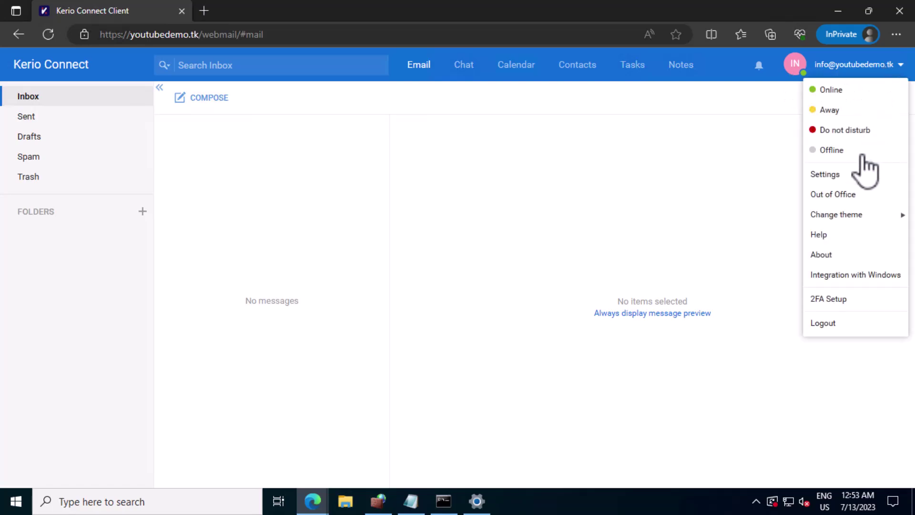
click(844, 174)
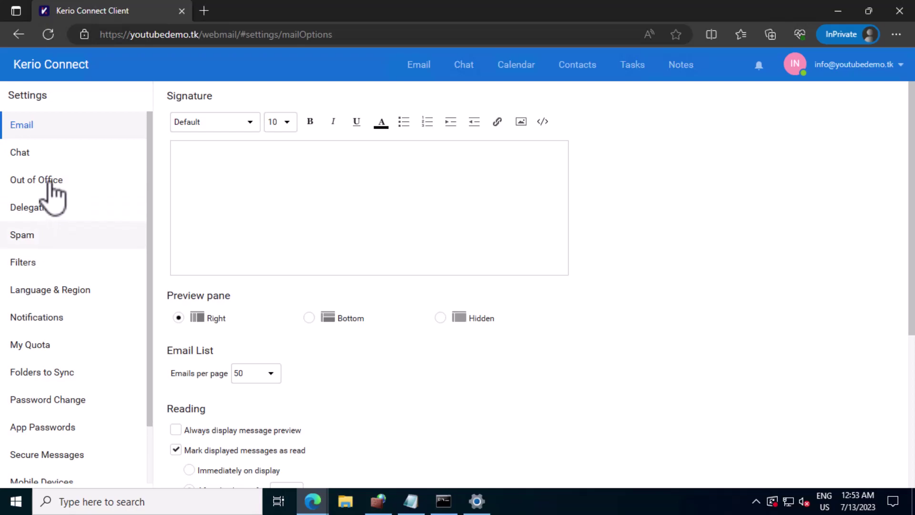
Step: Add an app password described as 'outlook', copy it, and save it
click(53, 429)
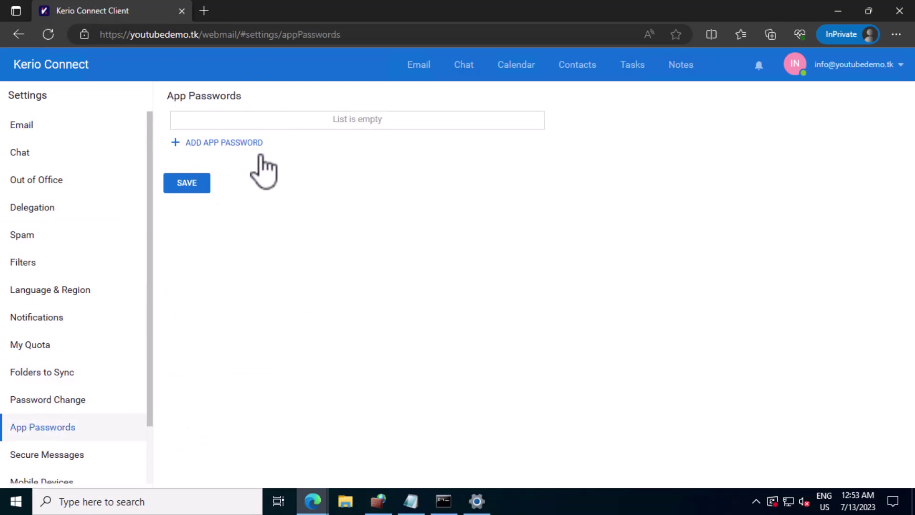
click(212, 143)
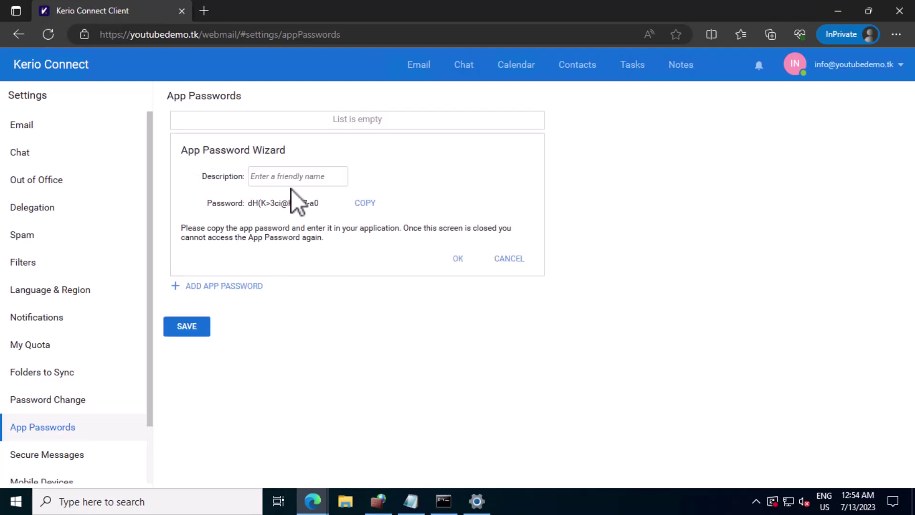
click(299, 176)
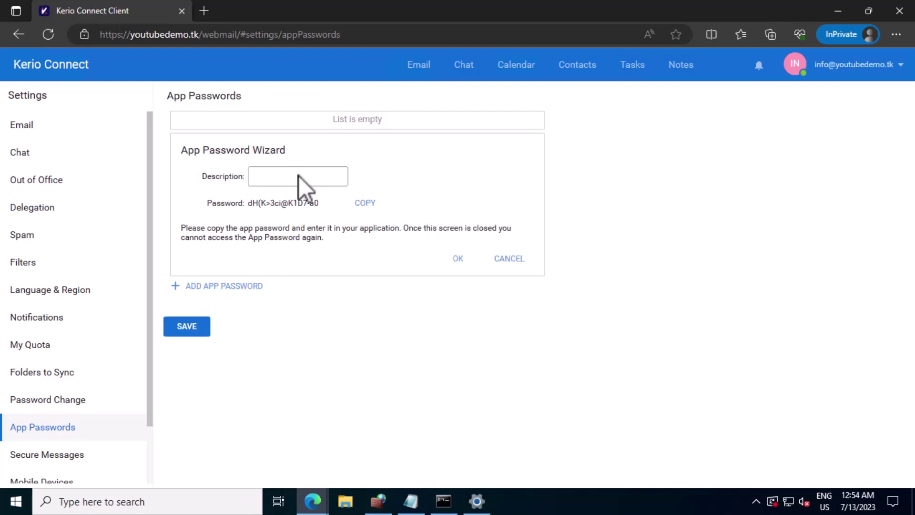
text(outlook)
click(367, 204)
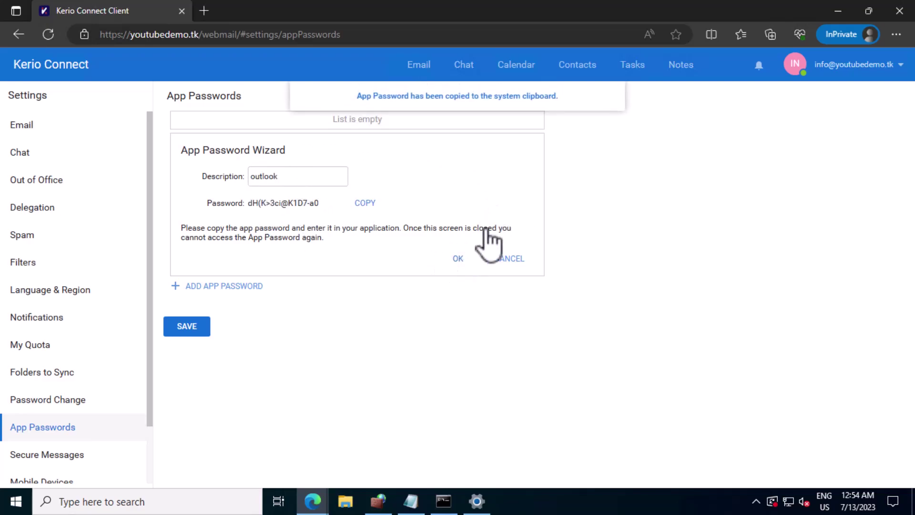
click(458, 259)
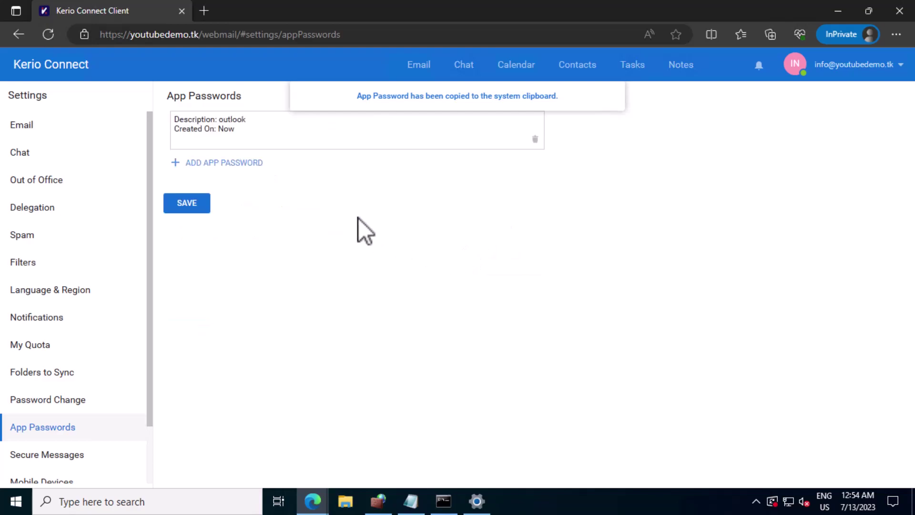
click(204, 202)
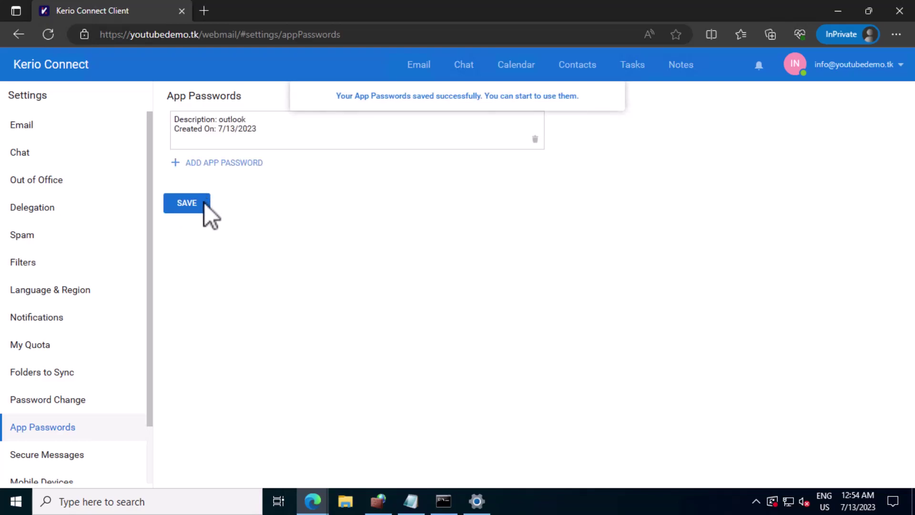
Step: Paste the copied app password into Notepad and minimize Notepad
click(409, 504)
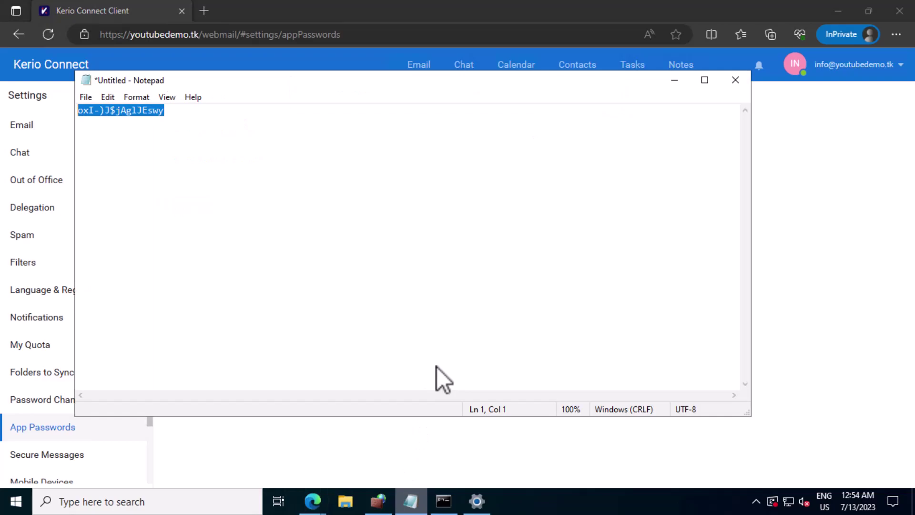
key(ctrl+v)
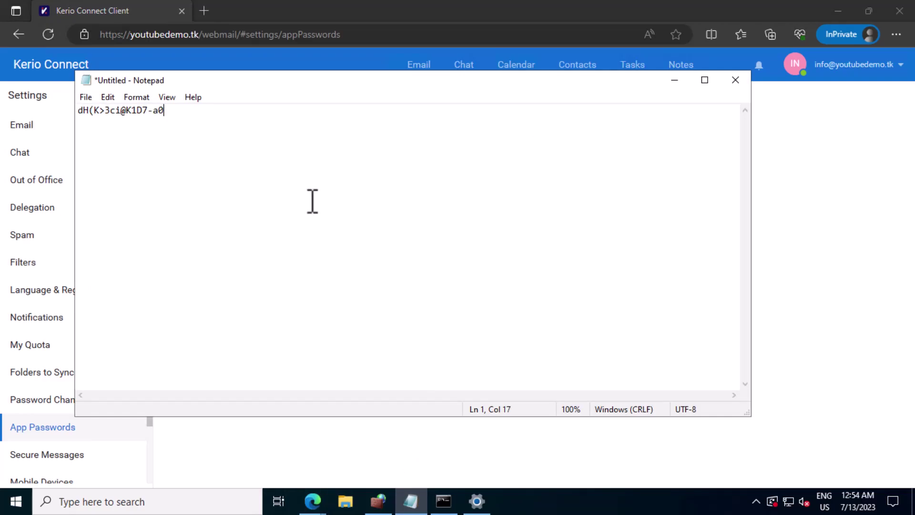
key(ctrl+a)
click(676, 81)
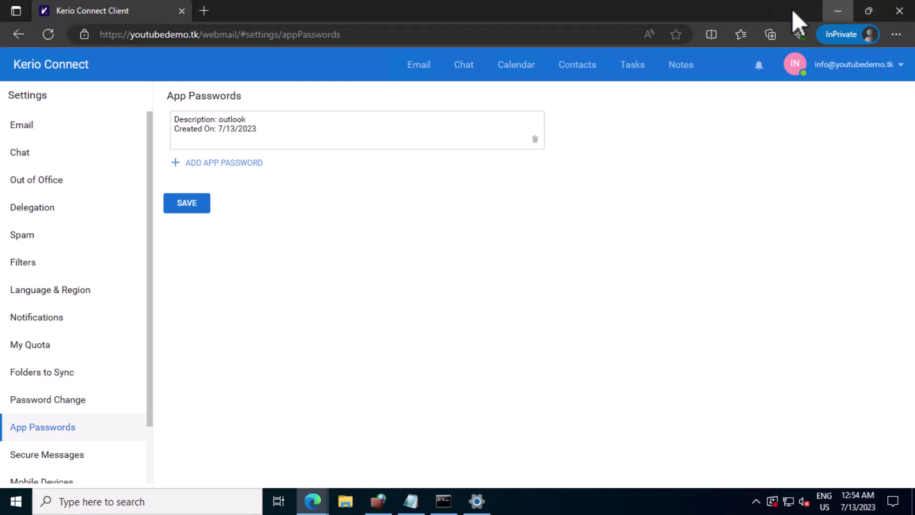
Step: Minimize the browser windows and launch Outlook from the desktop
click(838, 11)
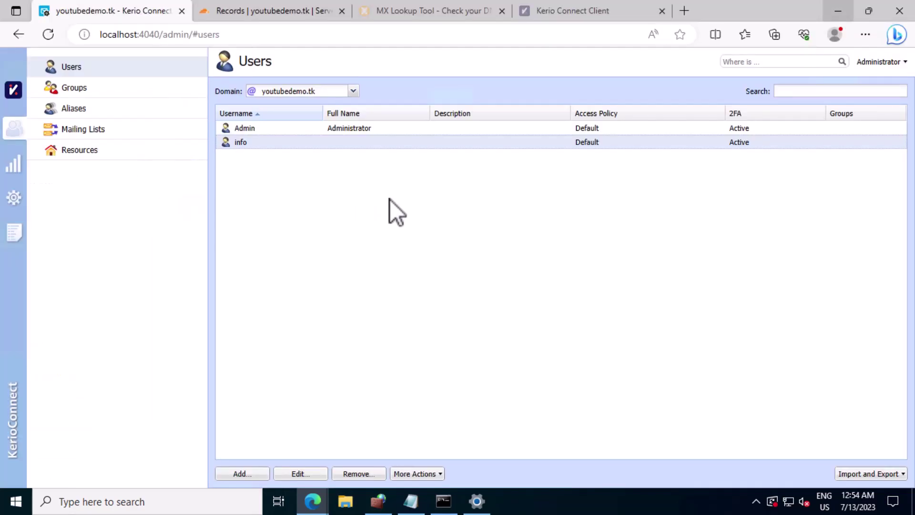
click(838, 10)
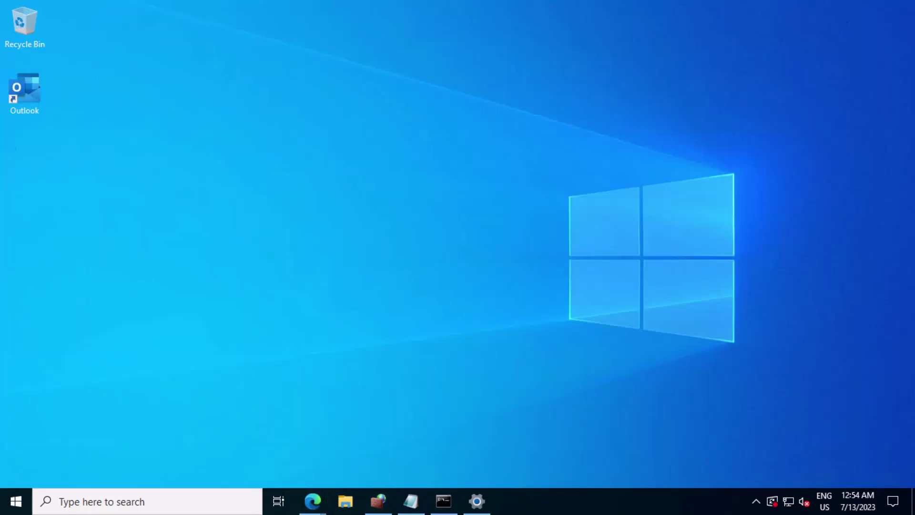
double_click(35, 98)
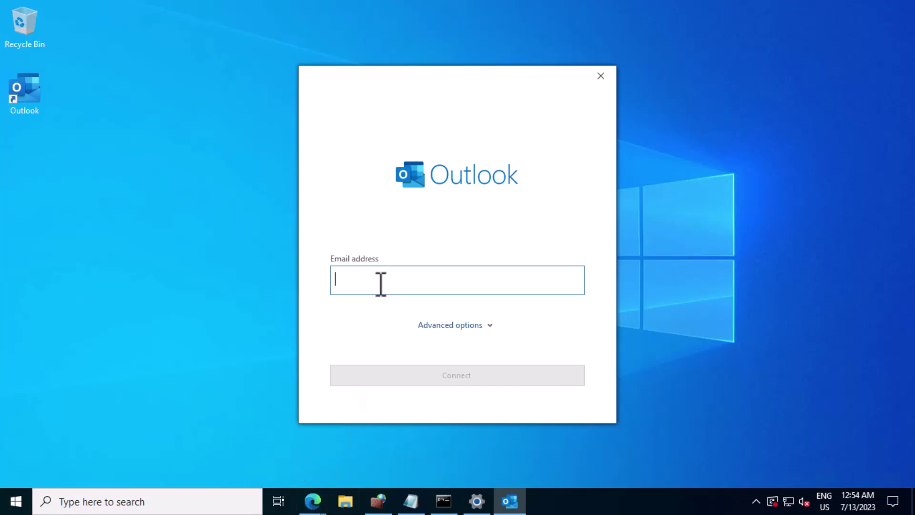
Step: Check the youtubedemo.tk domain in webmail, then enter the mailbox address in Outlook and connect
click(312, 500)
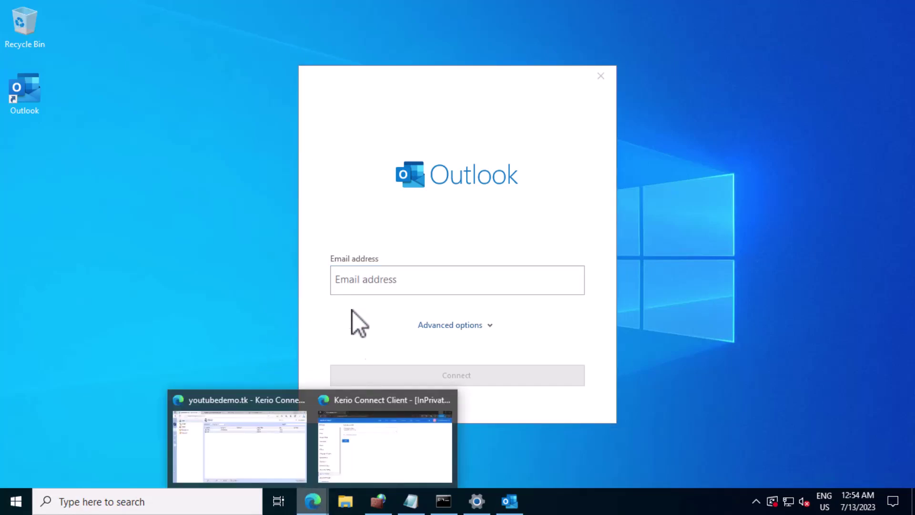
click(246, 445)
click(313, 500)
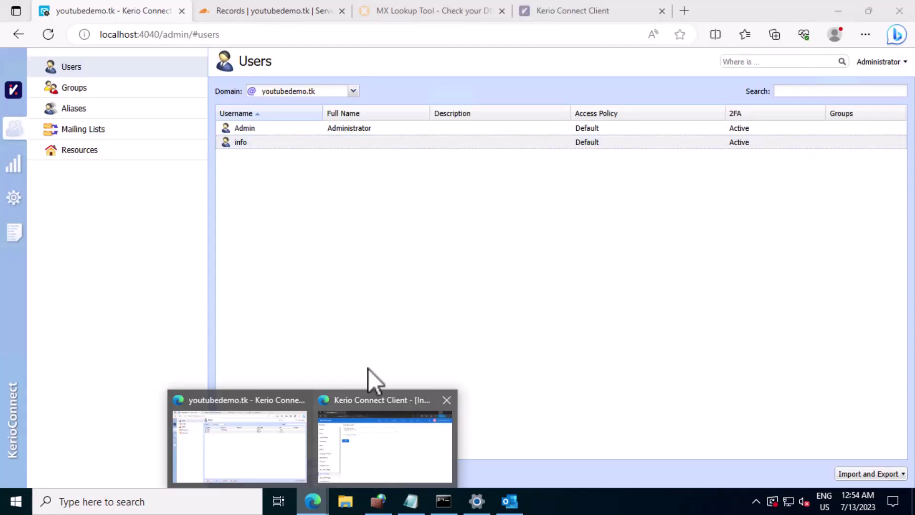
click(376, 429)
drag(131, 37, 199, 37)
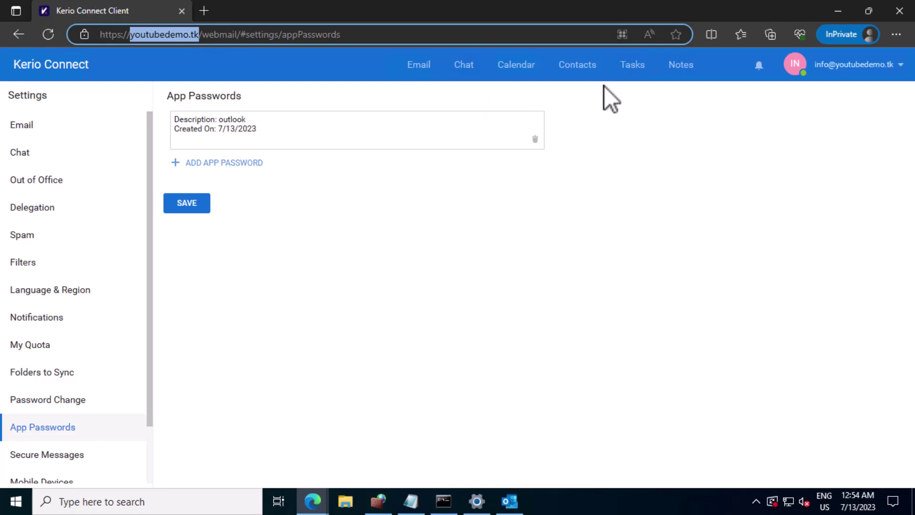
click(837, 11)
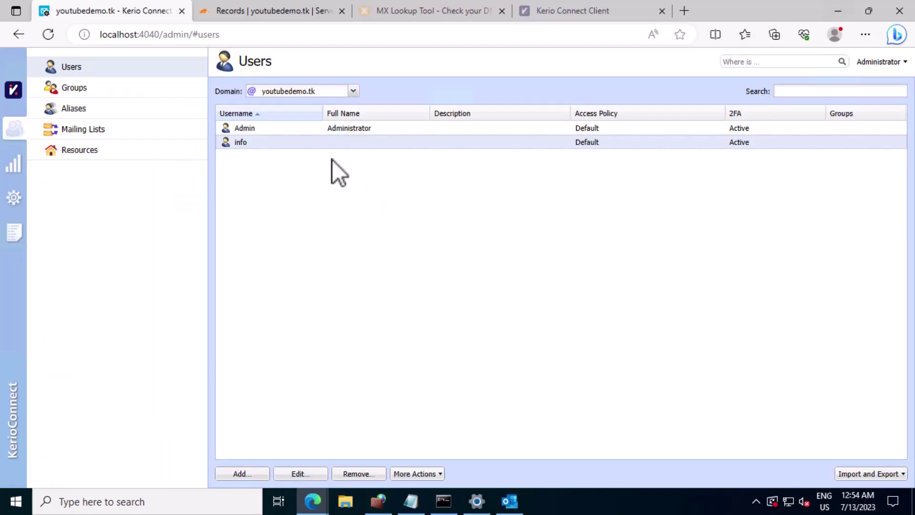
click(837, 11)
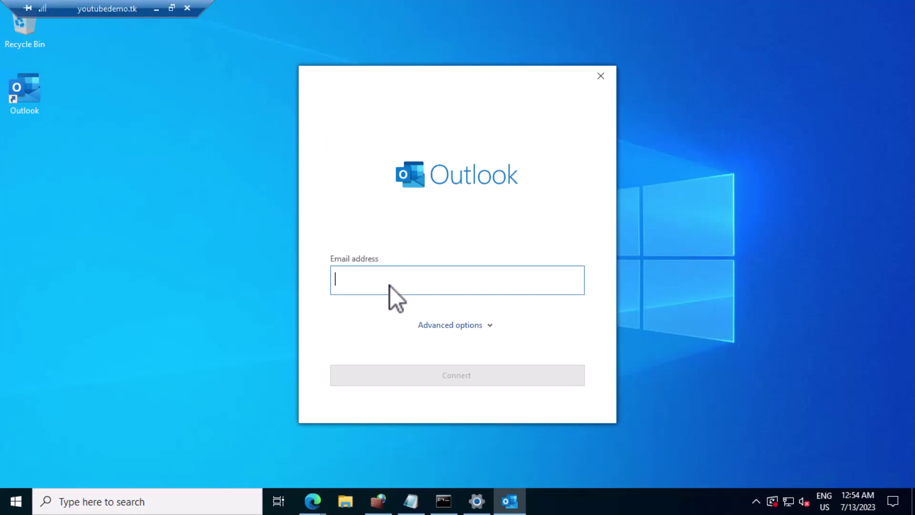
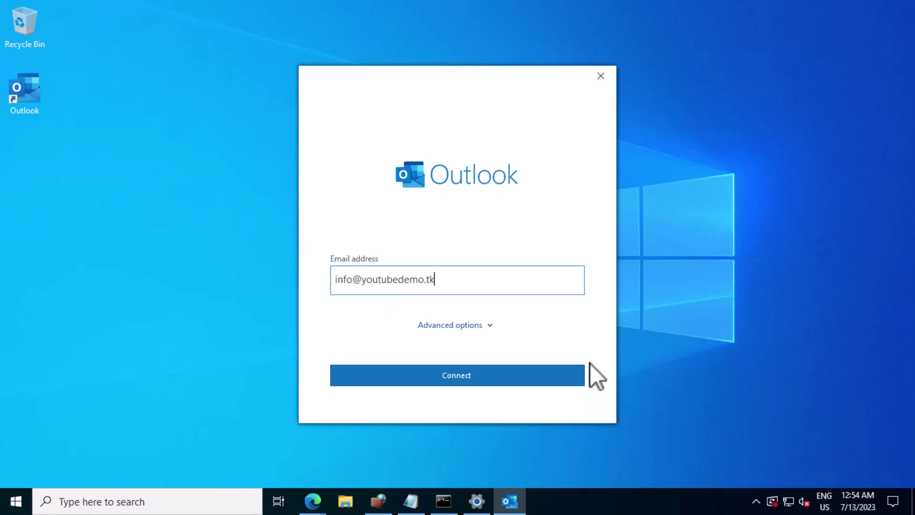
click(536, 378)
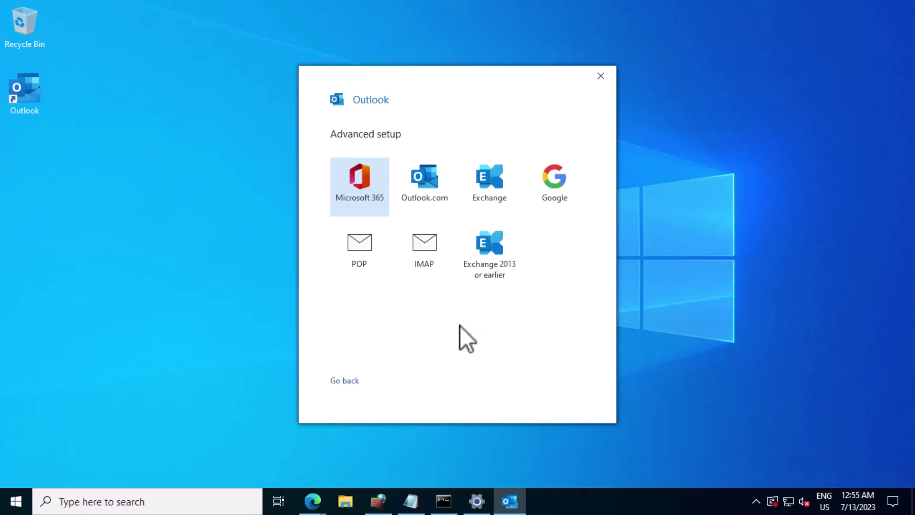
Step: Choose IMAP, set both servers to mail.youtubedemo.tk, and require SPA logon for both
click(430, 248)
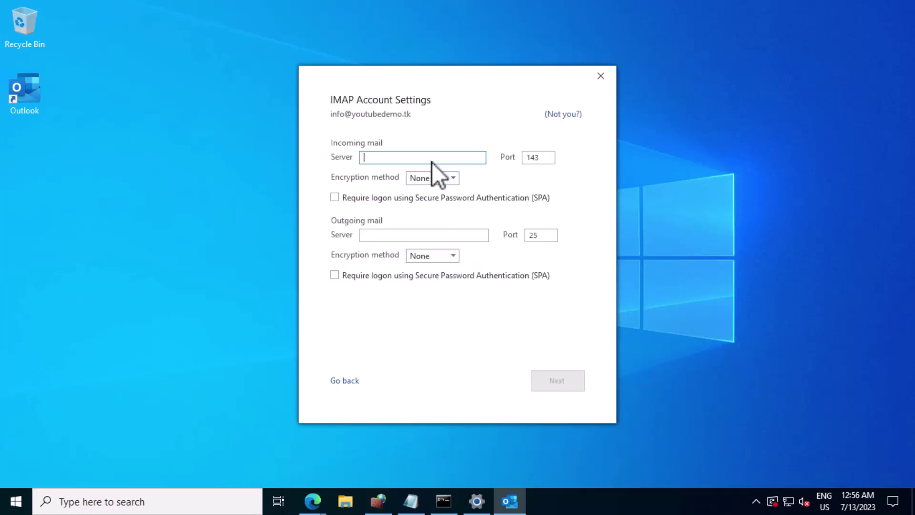
text(mail.youtube)
key(BackSpace)
key(BackSpace)
text(be)
key(ctrl+a)
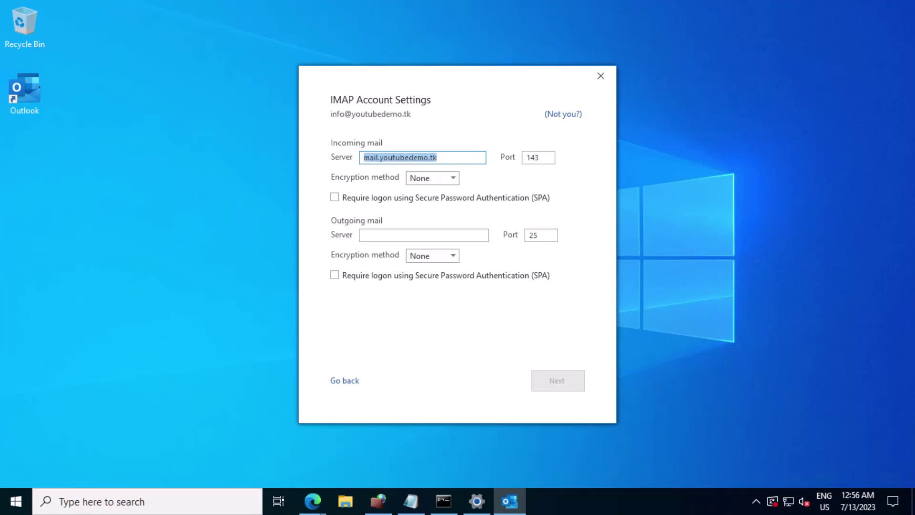
click(390, 233)
key(ctrl+v)
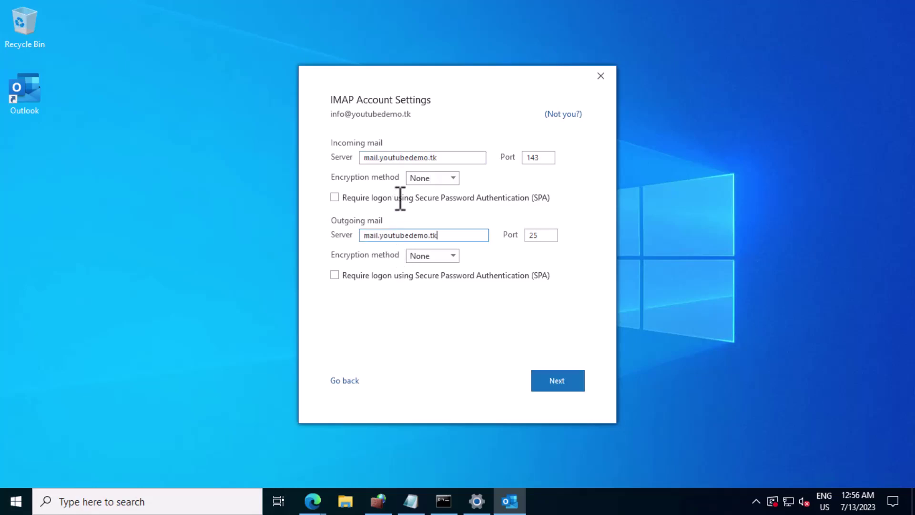
click(401, 198)
click(392, 276)
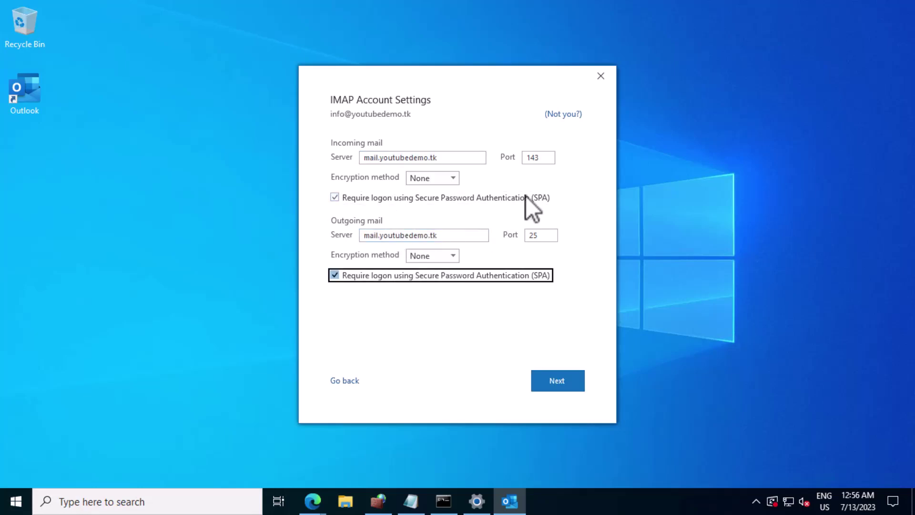
Step: Use SSL/TLS encryption for both, with incoming port 993 and outgoing port 465
click(542, 157)
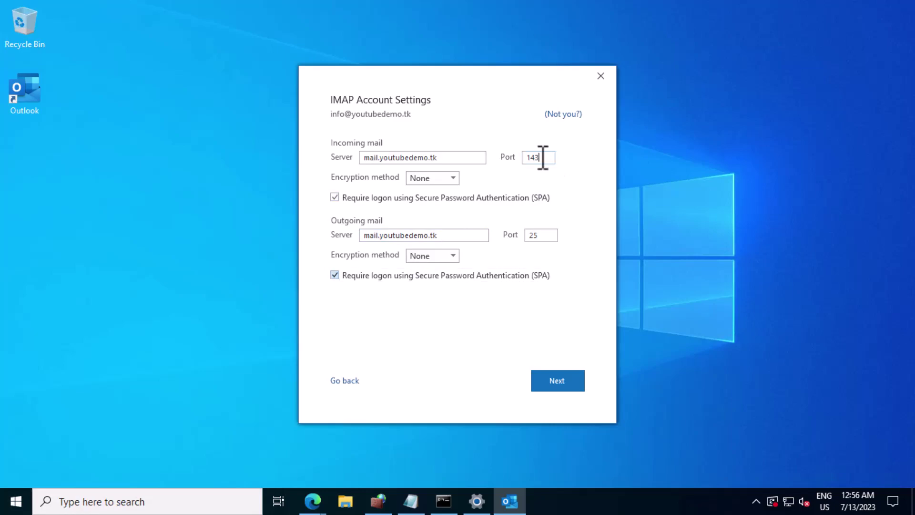
click(439, 177)
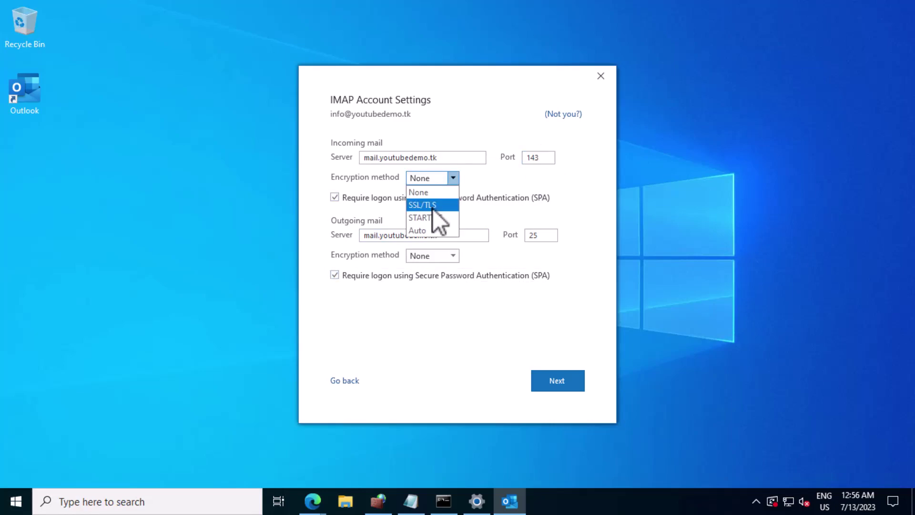
click(433, 209)
click(443, 259)
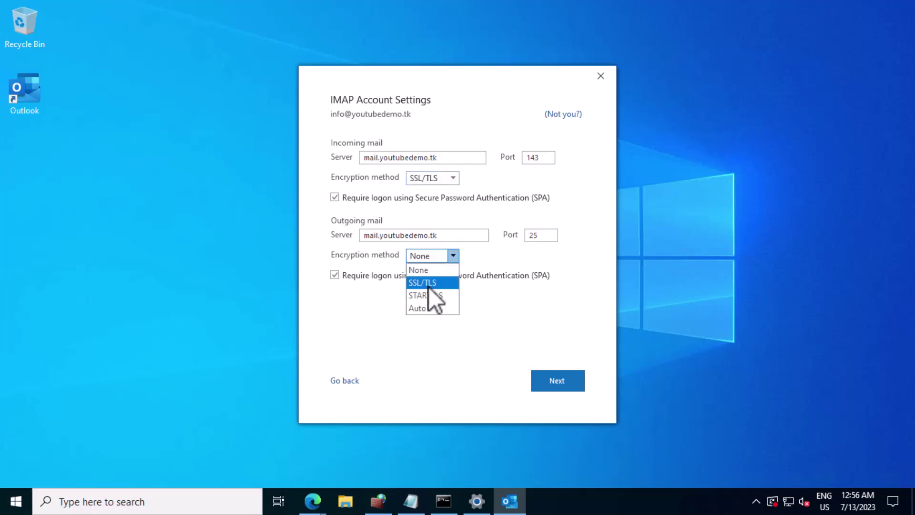
click(428, 285)
click(546, 158)
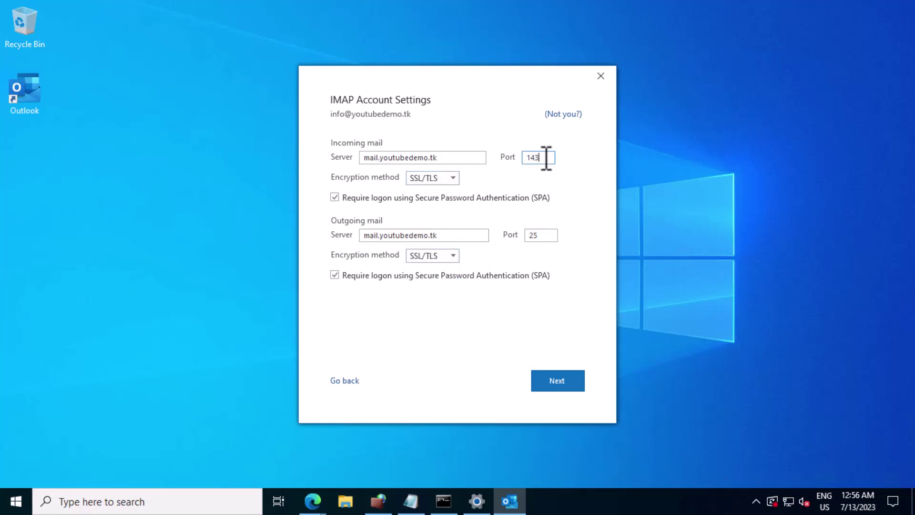
key(BackSpace)
key(BackSpace)
key(BackSpace)
text(993)
click(549, 236)
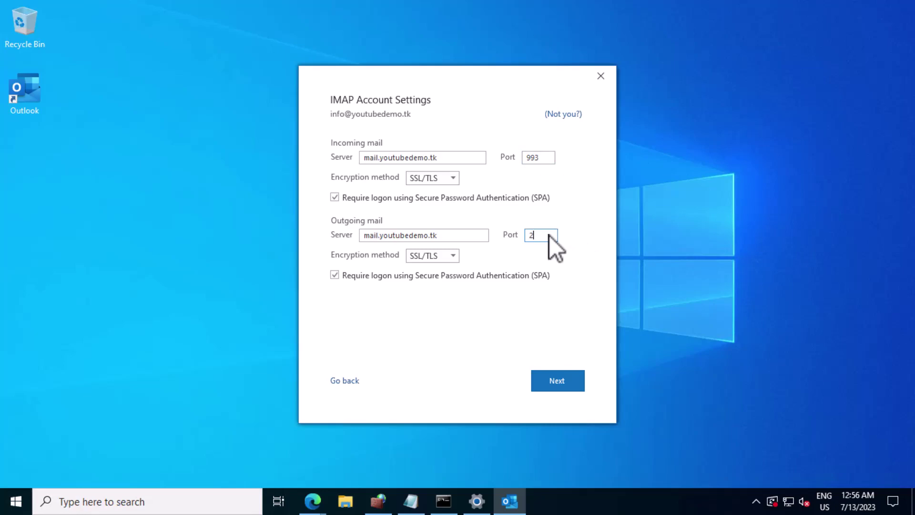
text(465)
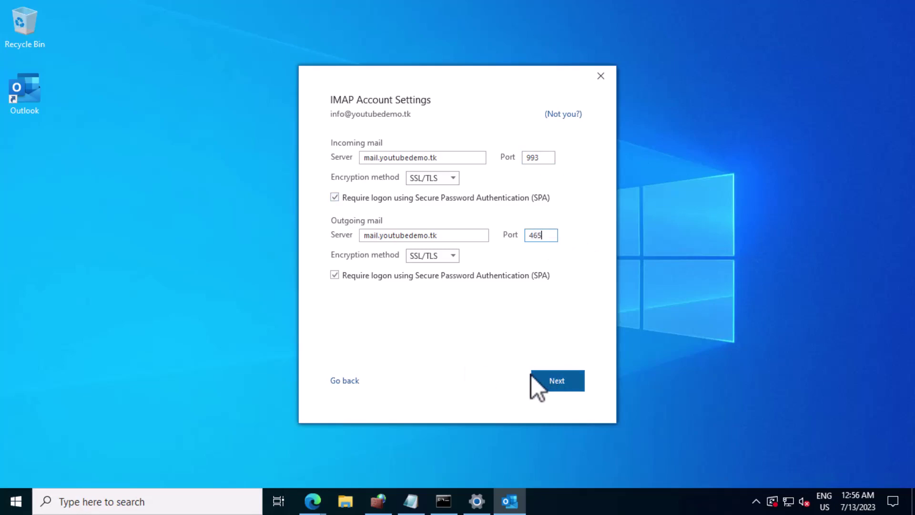
Step: Paste the app password saved in Notepad as the account password and connect
click(539, 382)
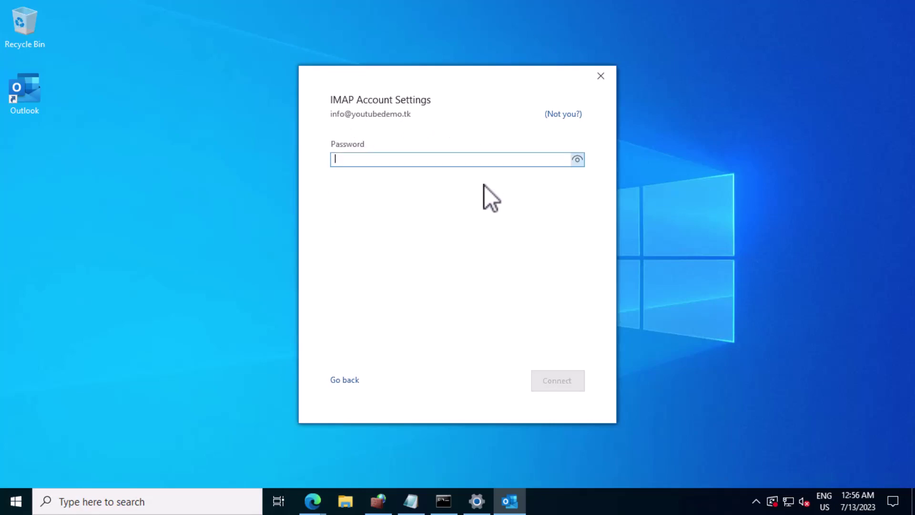
click(411, 500)
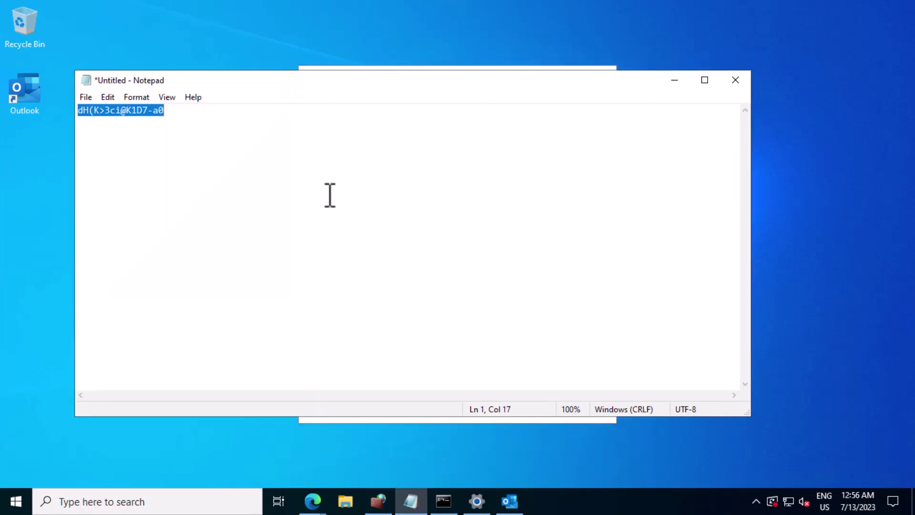
click(681, 80)
key(ctrl+v)
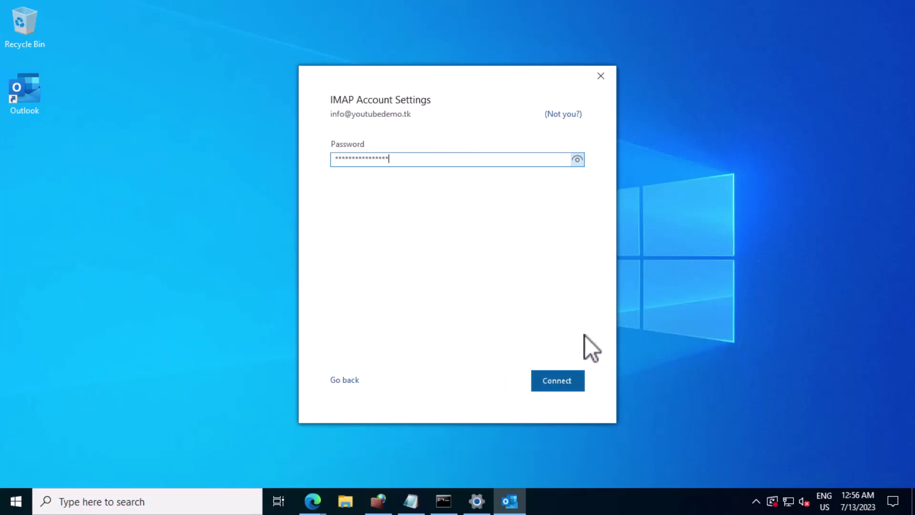
click(566, 384)
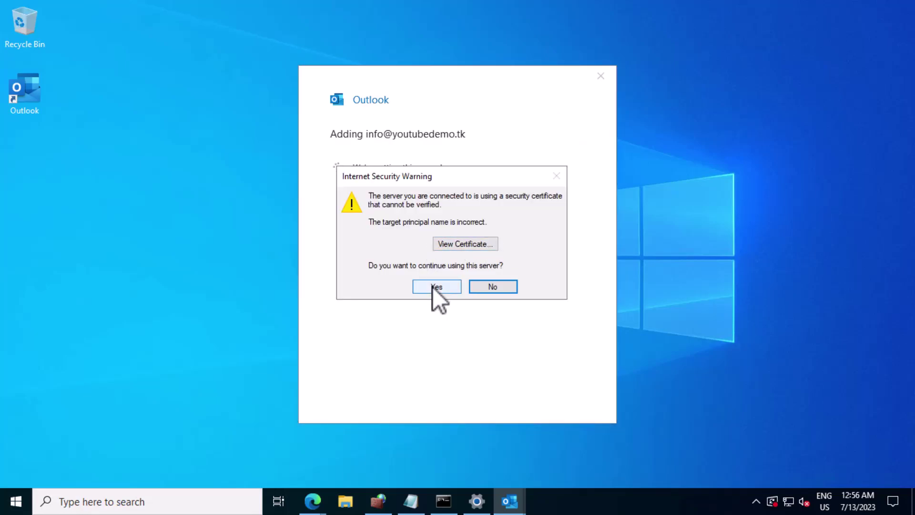
Step: Accept the unverified server certificate, then start a new blank email once the account is added
click(433, 287)
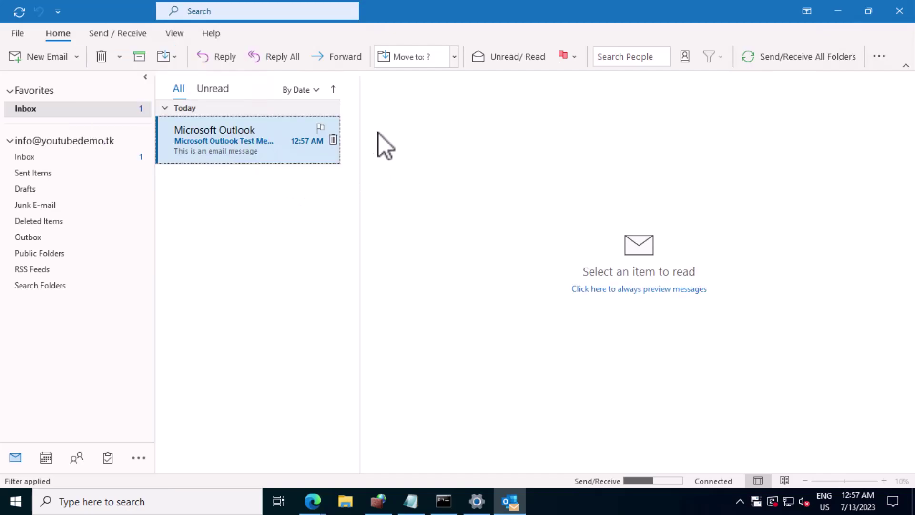
click(55, 59)
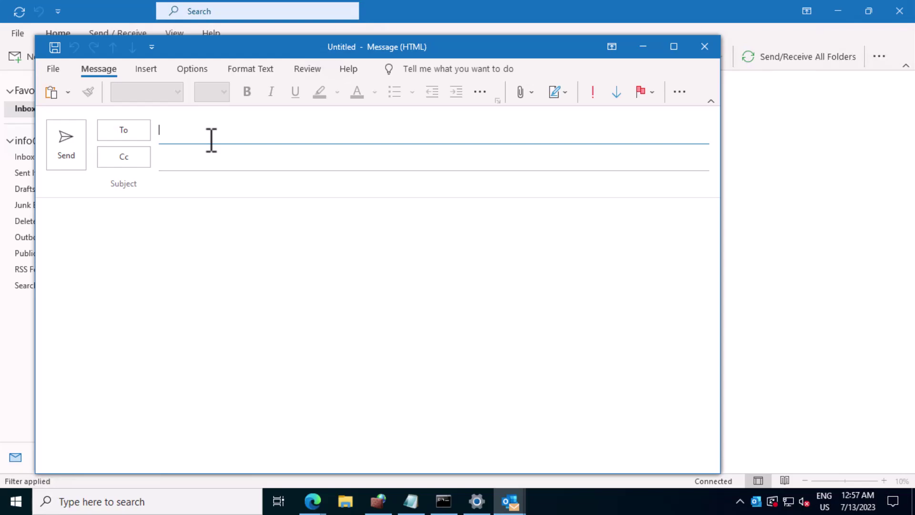
Step: Send the account's own address a message with subject and body 'Test my email server'
key(Return)
click(212, 185)
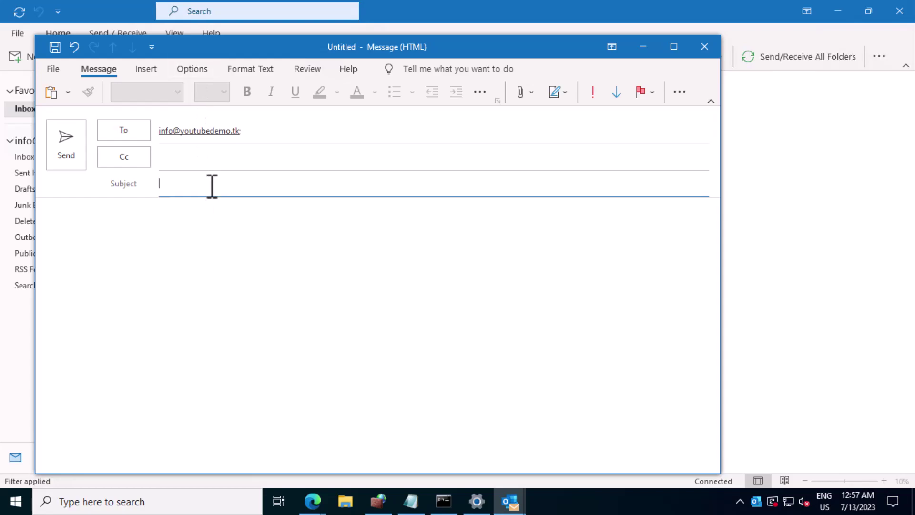
text(Test my email server)
key(ctrl+a)
key(ctrl+c)
click(194, 210)
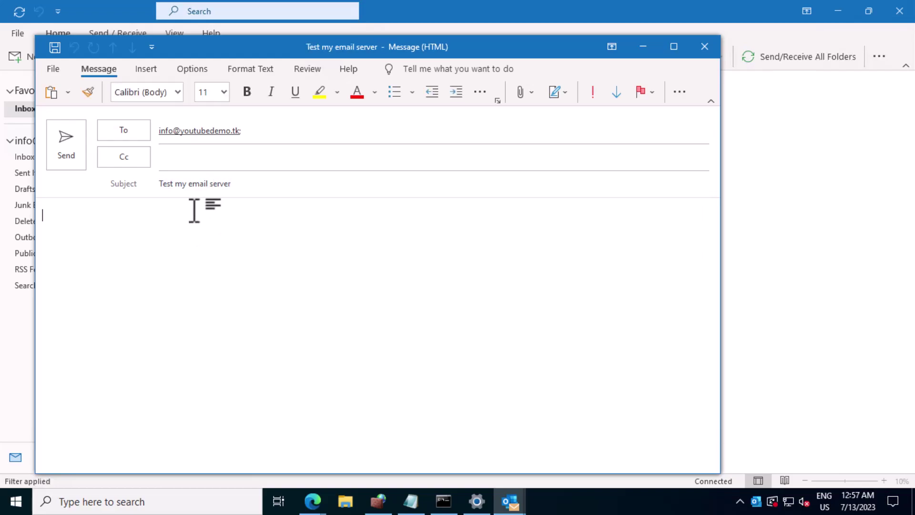
key(ctrl+v)
click(75, 152)
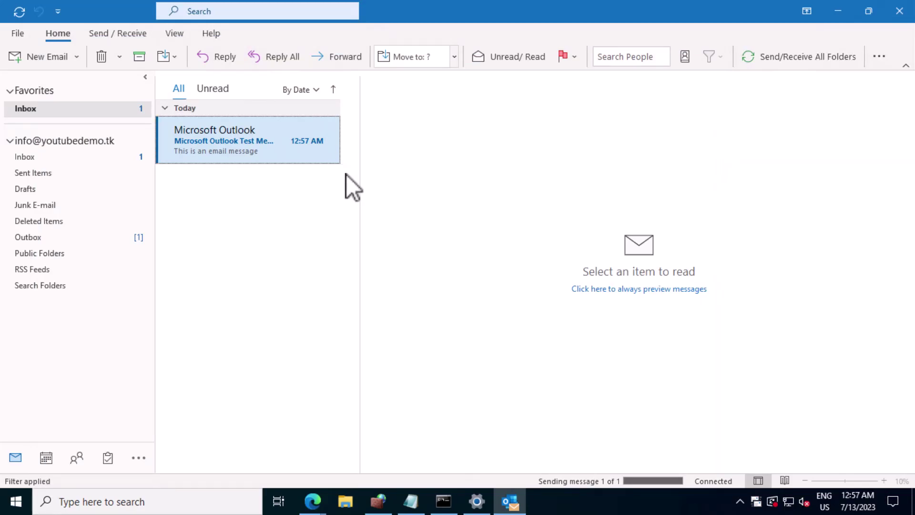
Step: Check Sent Items, then open 'Test my email server' and the Outlook test message in the Inbox
click(75, 177)
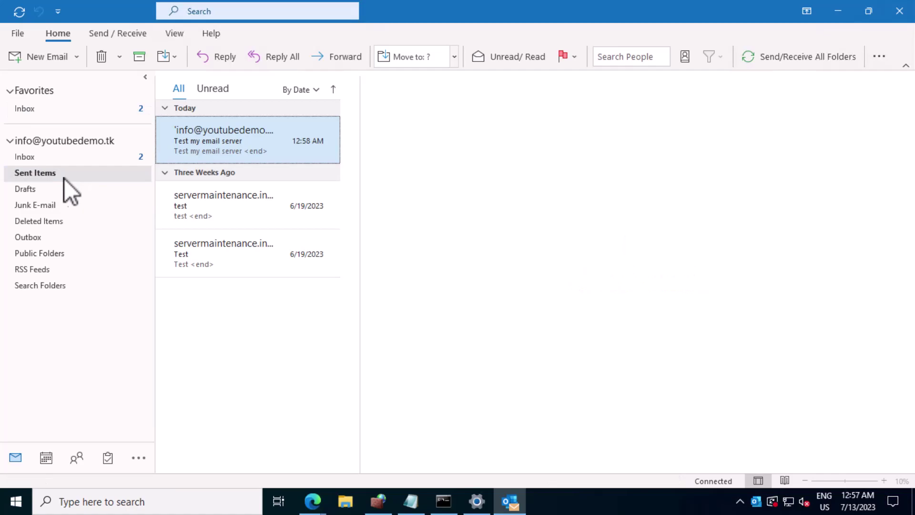
click(93, 157)
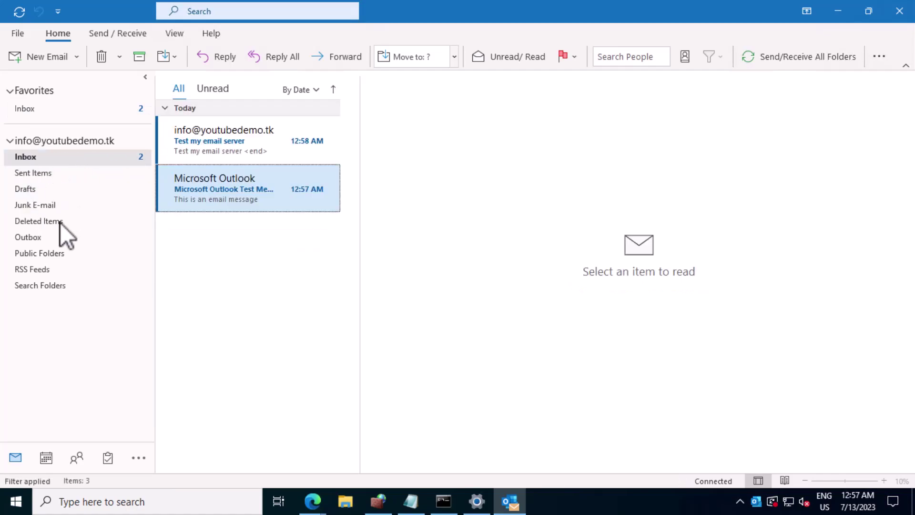
click(221, 153)
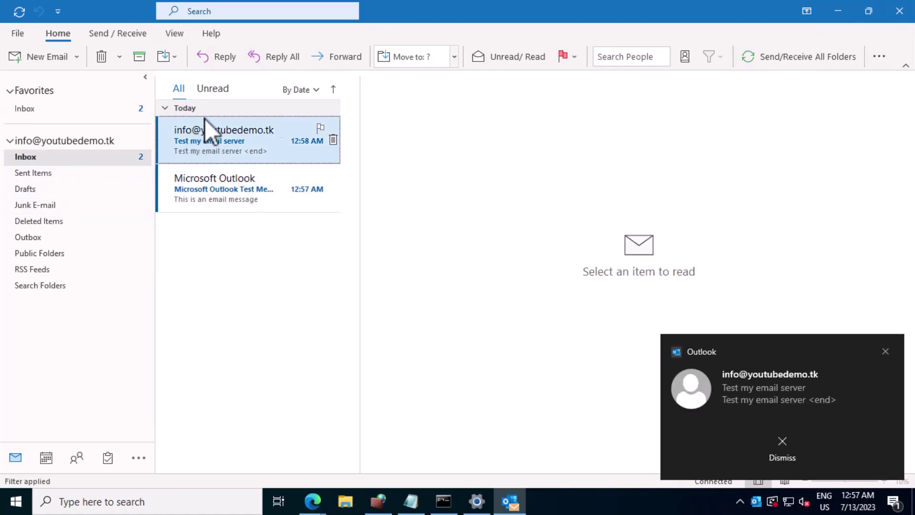
click(249, 201)
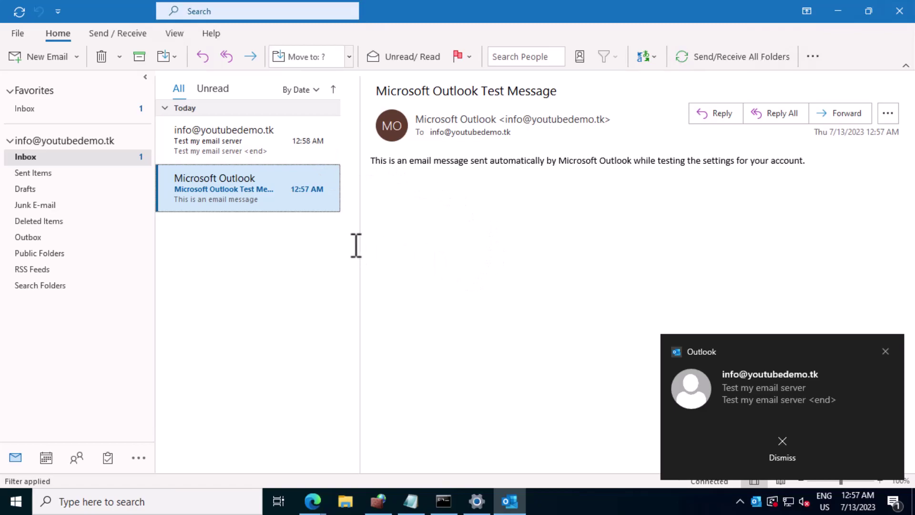
click(261, 153)
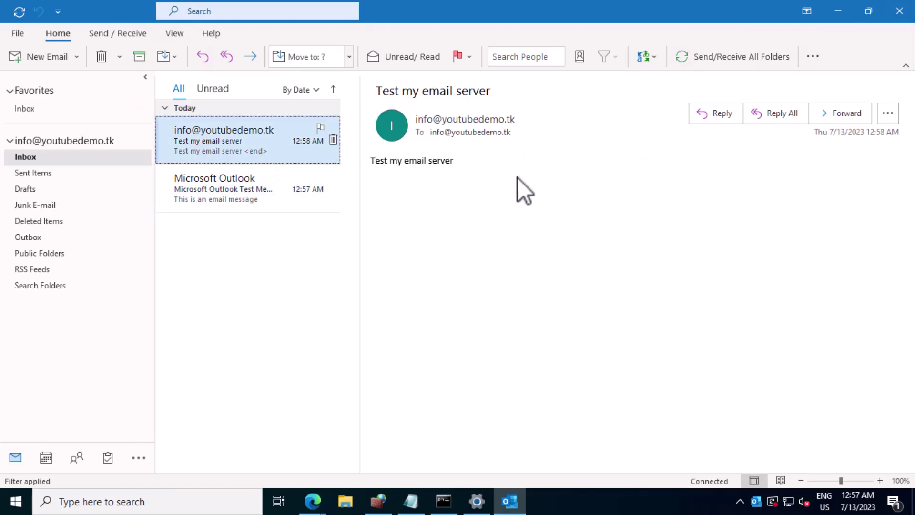